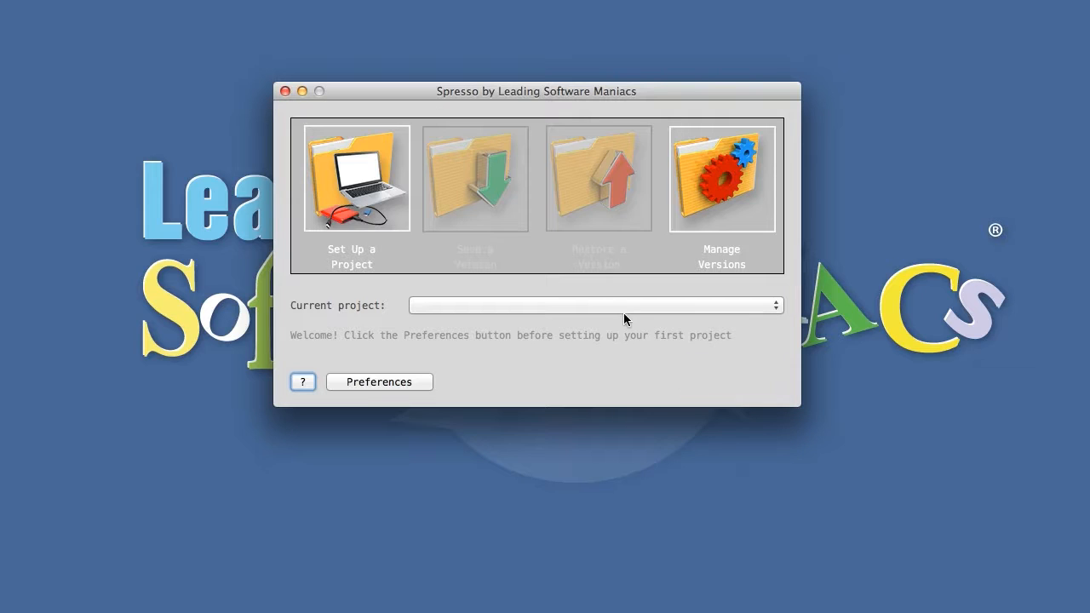
# Review the product information and help options, then the preferences for date, time and version numbering.
pyautogui.click(308, 387)
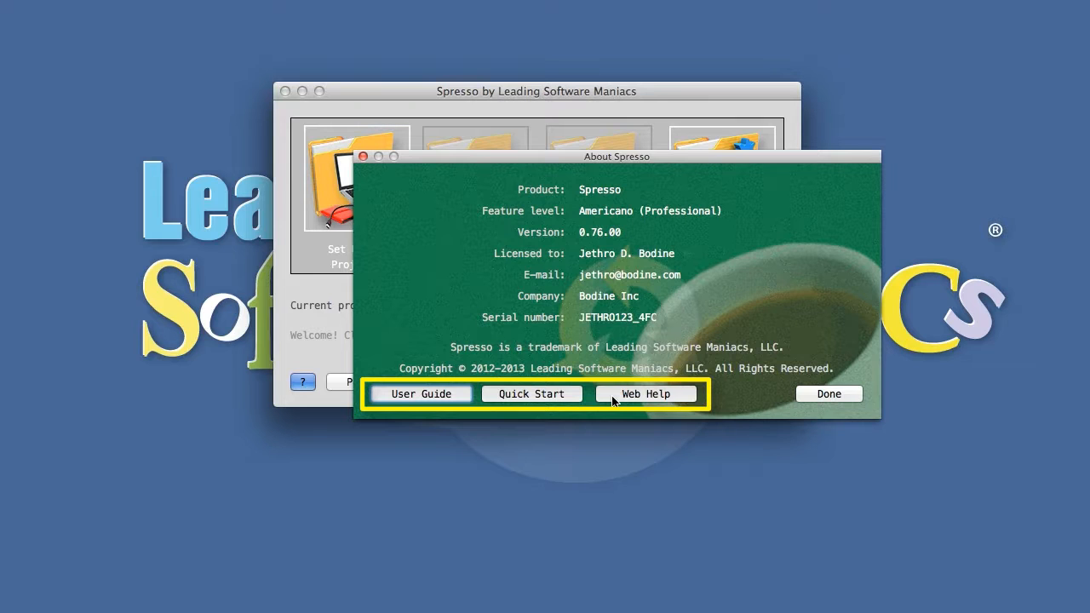
pyautogui.click(824, 394)
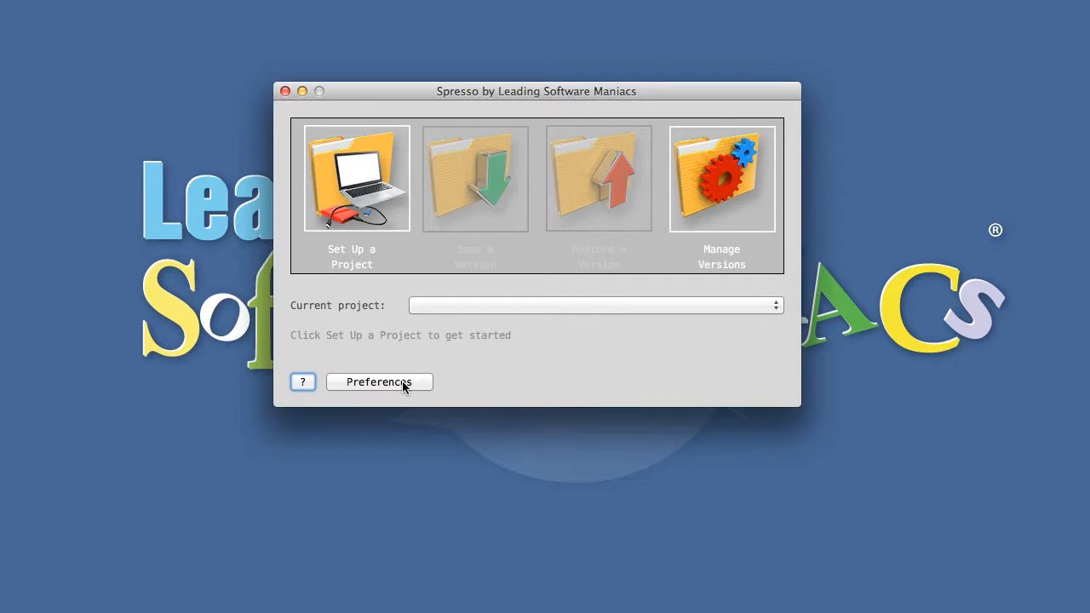
pyautogui.click(379, 383)
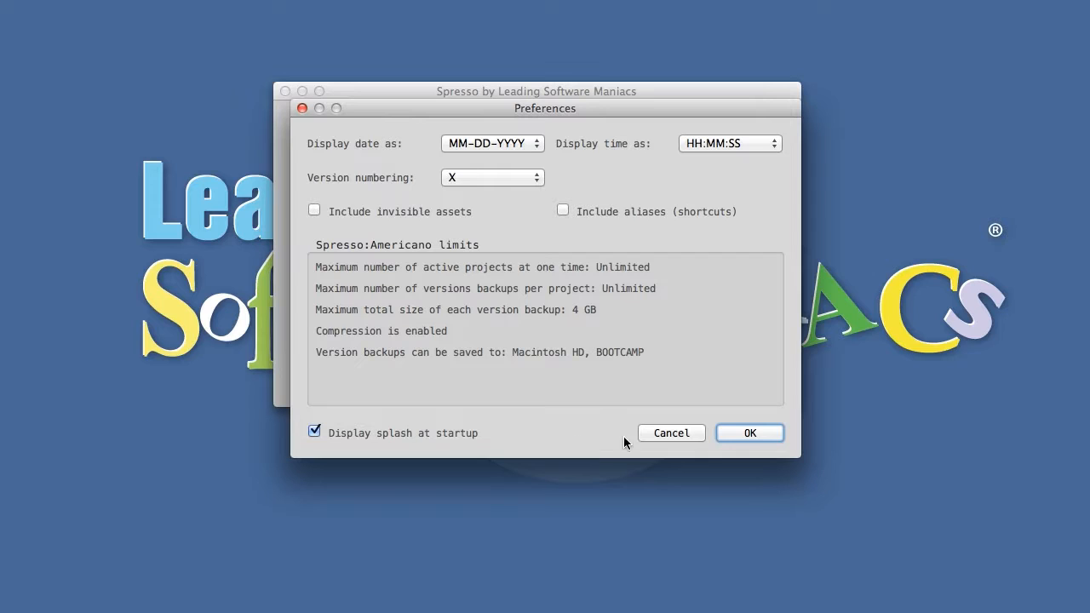
pyautogui.click(733, 431)
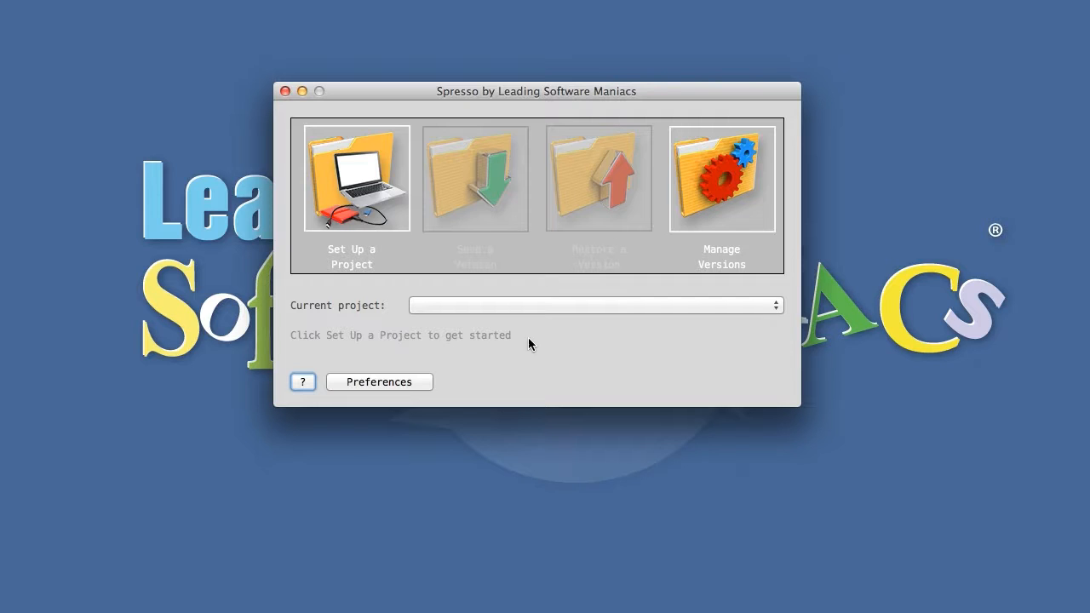
# Start setting up a new project and enter "Illustra Logo" as its project description.
pyautogui.click(383, 194)
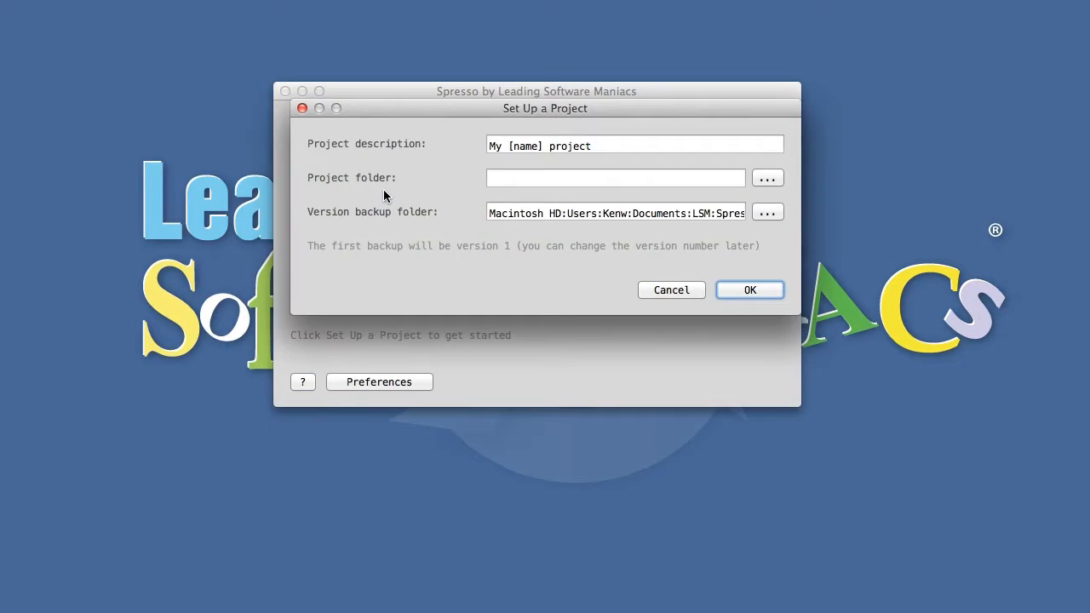
pyautogui.moveTo(405, 107); pyautogui.dragTo(520, 175)
pyautogui.click(602, 220)
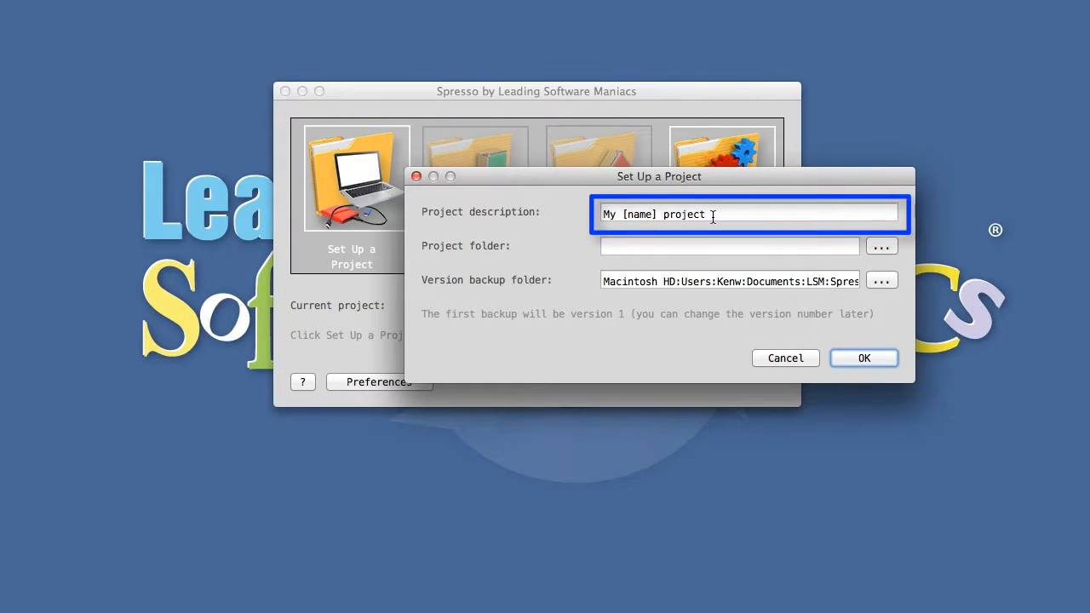
pyautogui.moveTo(713, 217); pyautogui.dragTo(600, 216)
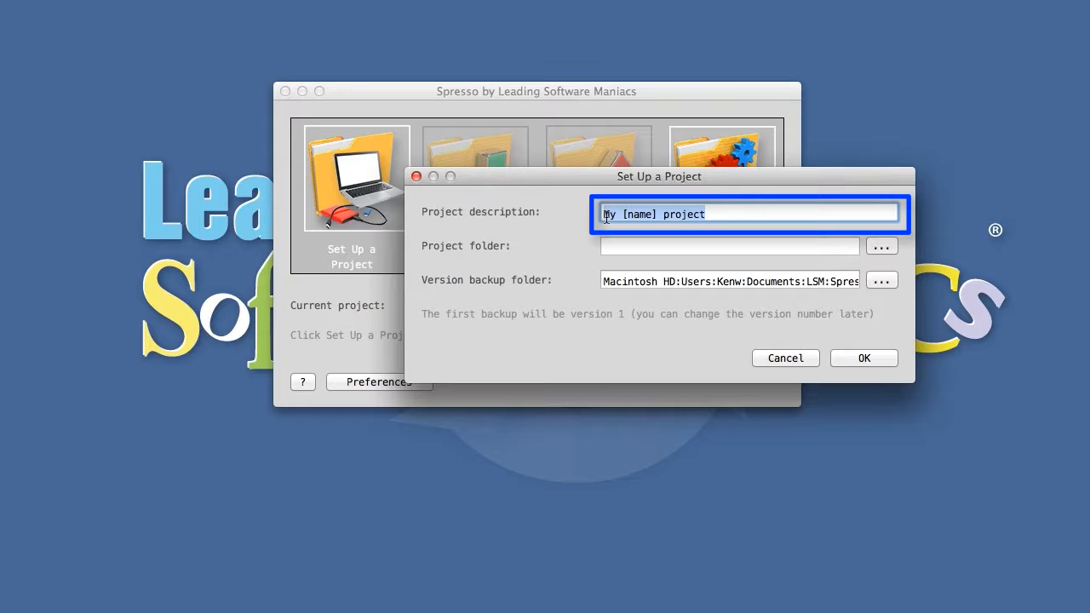
pyautogui.write('Illustra Logo')
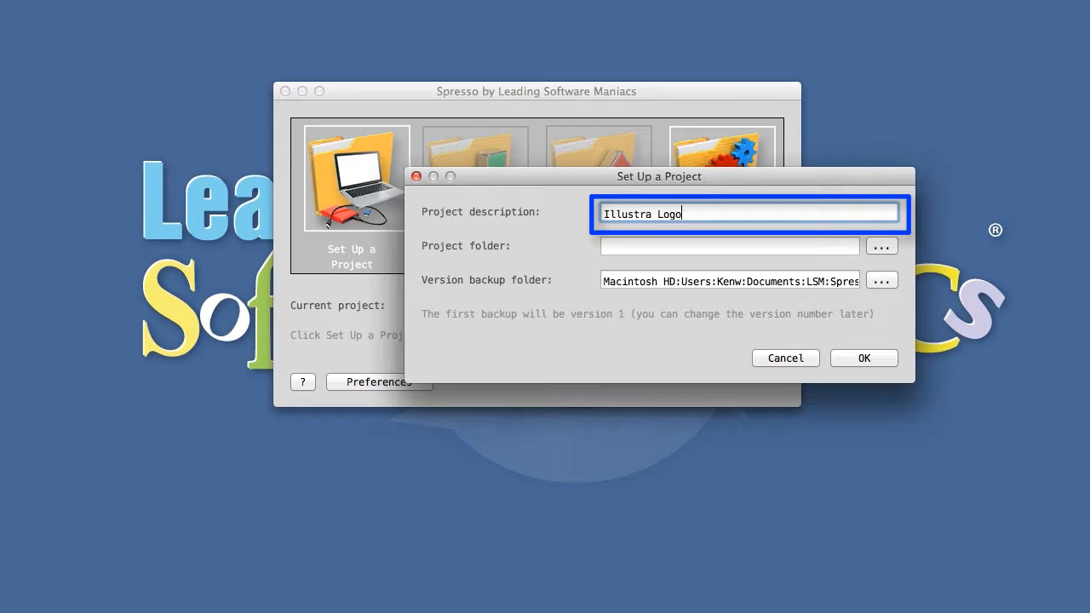
pyautogui.press('Tab')
# Choose Documents > LSM > Spresso > Illustra Logo as the project folder and finish the project setup.
pyautogui.click(879, 246)
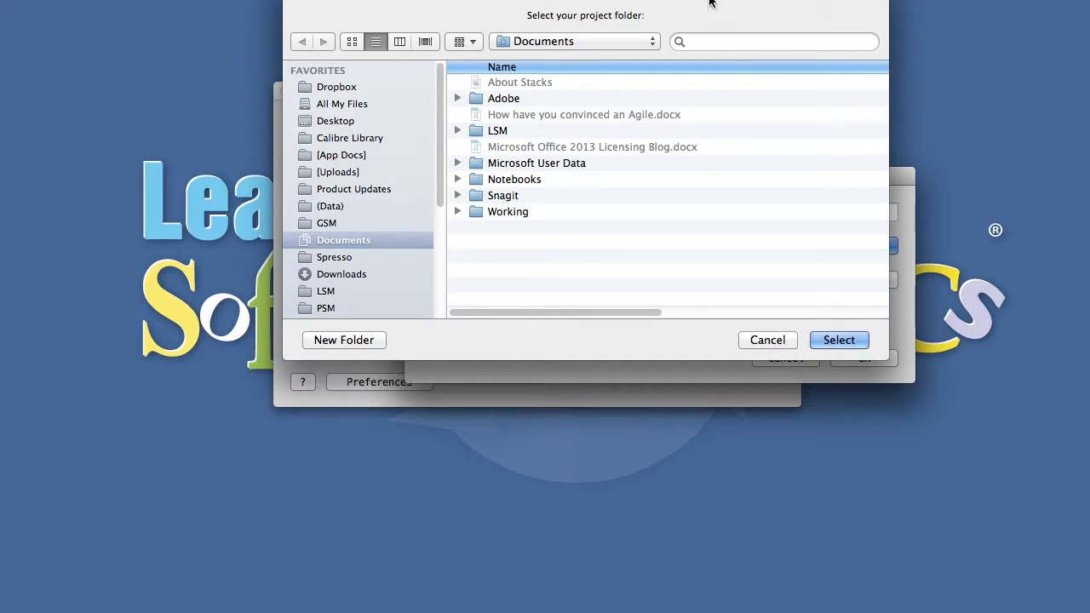
pyautogui.moveTo(710, 1); pyautogui.dragTo(730, 53)
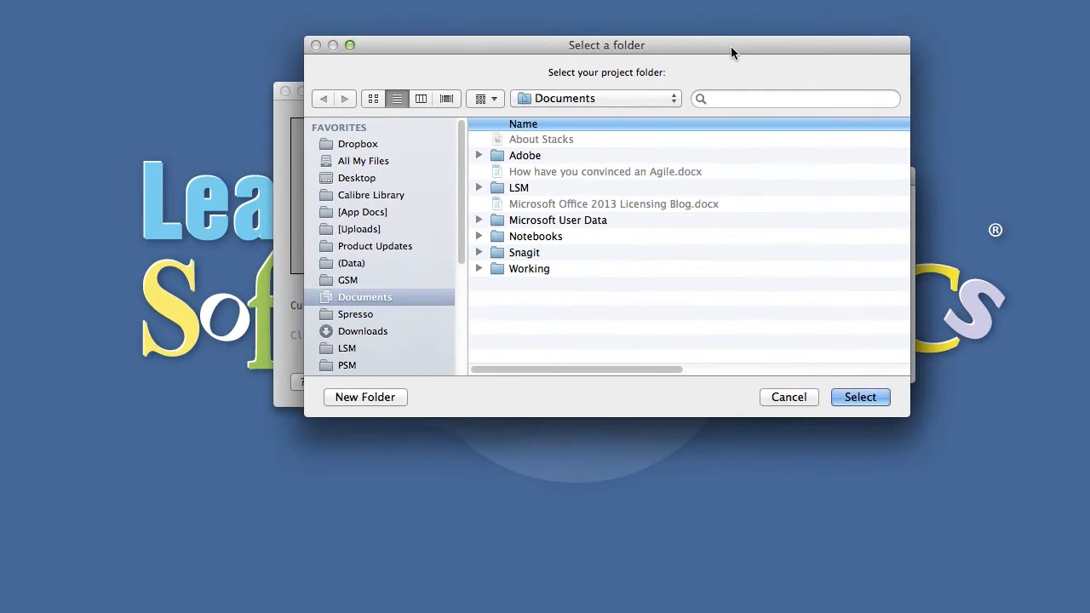
pyautogui.click(518, 189)
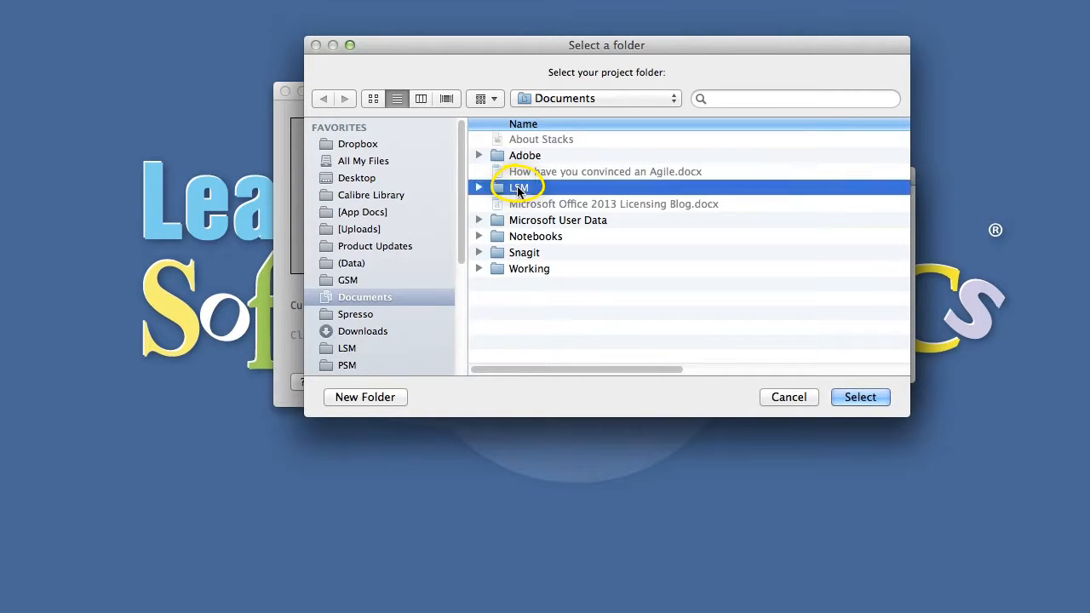
pyautogui.doubleClick(518, 189)
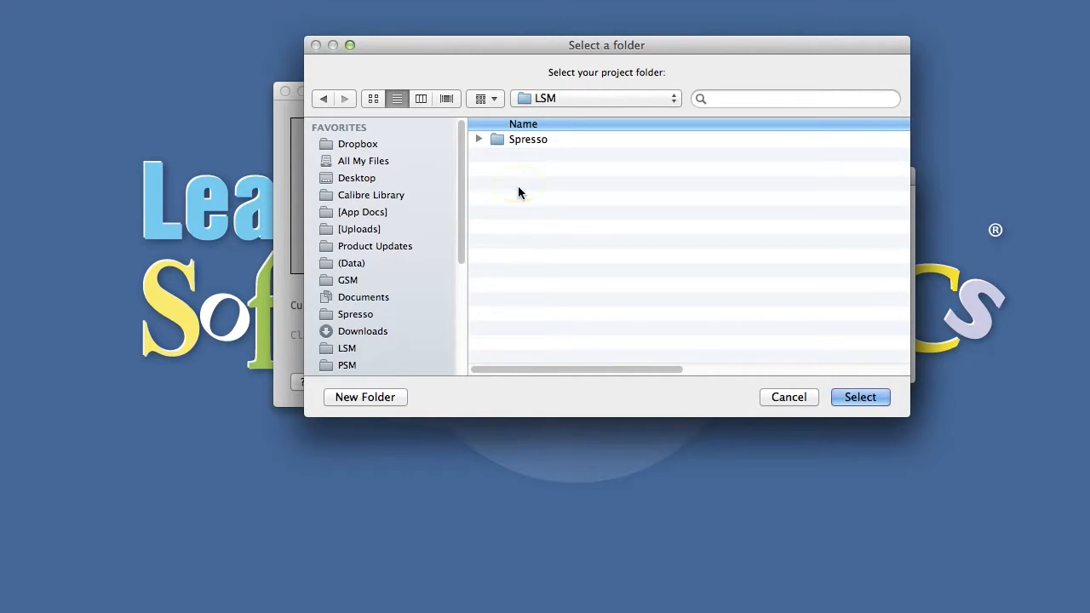
pyautogui.doubleClick(518, 138)
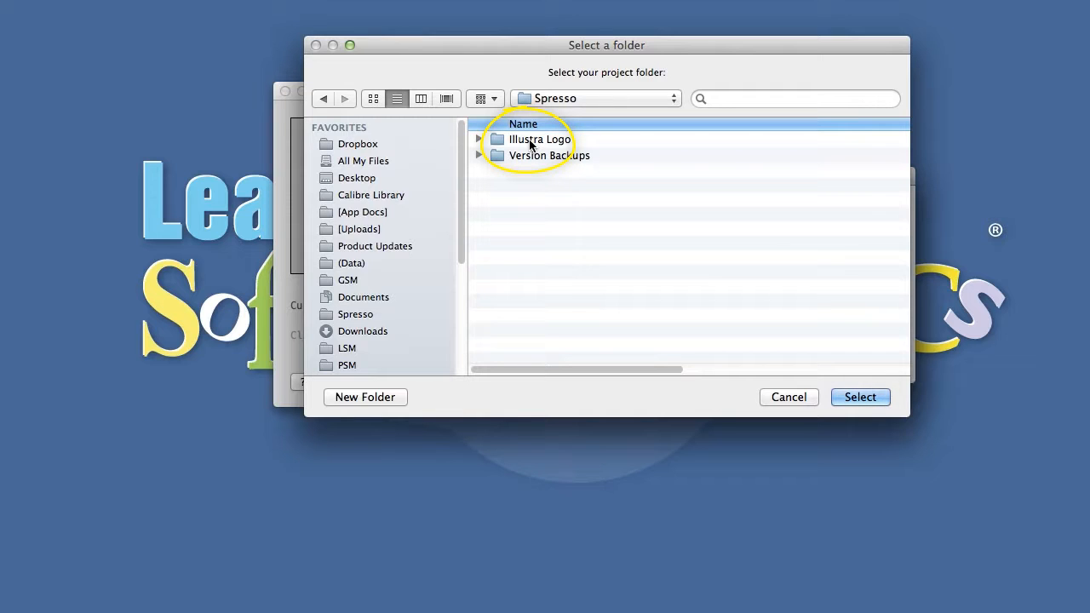
pyautogui.click(529, 143)
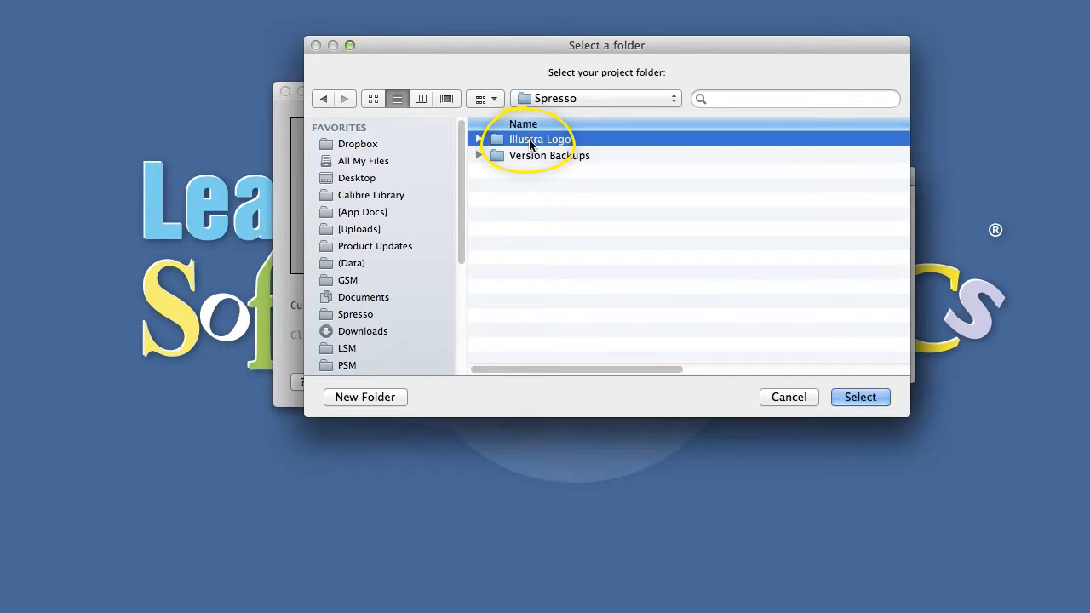
pyautogui.click(856, 397)
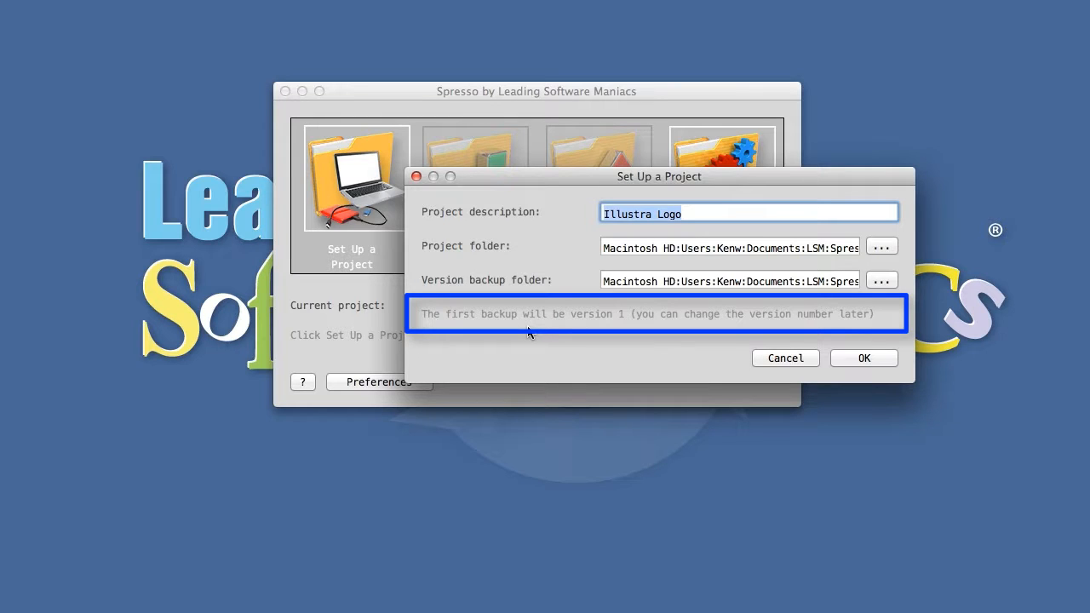
pyautogui.click(877, 356)
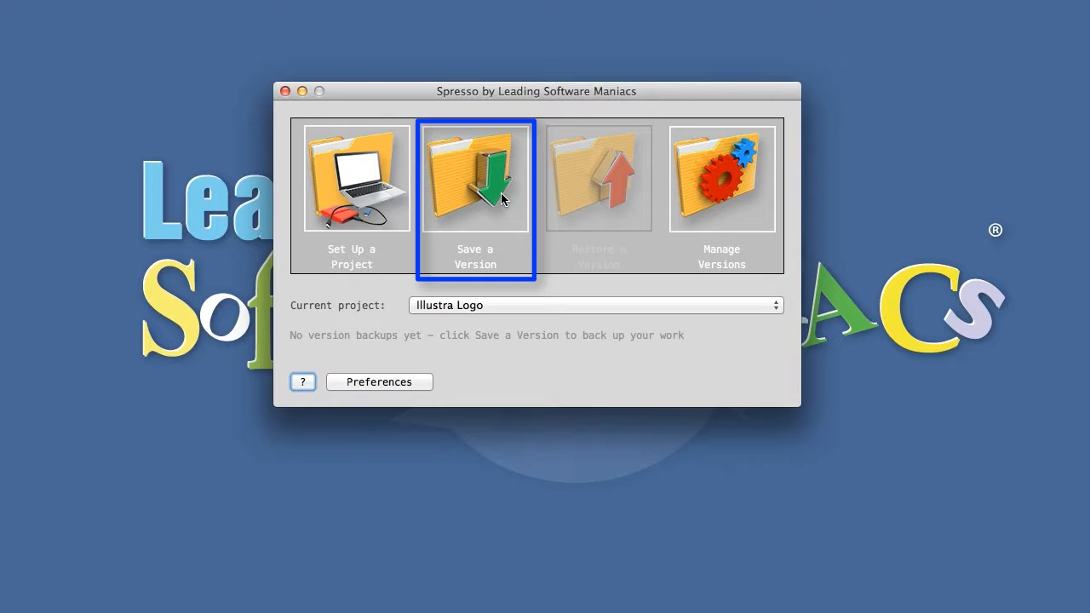
# Save the Illustra Logo project's first backup as version 1 with the description "My project baseline".
pyautogui.click(521, 193)
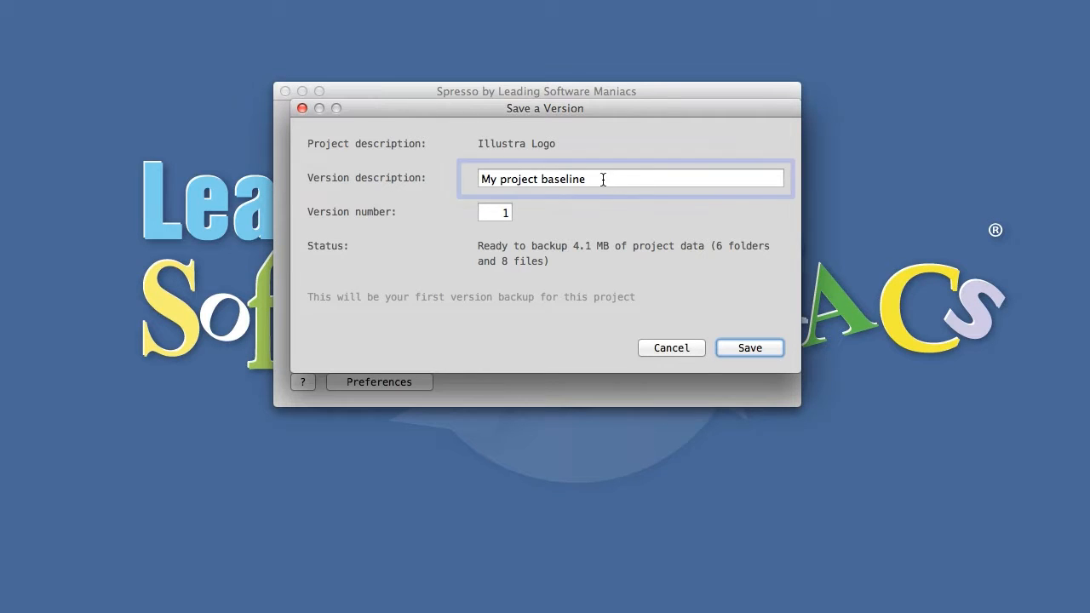
pyautogui.moveTo(604, 178); pyautogui.dragTo(479, 179)
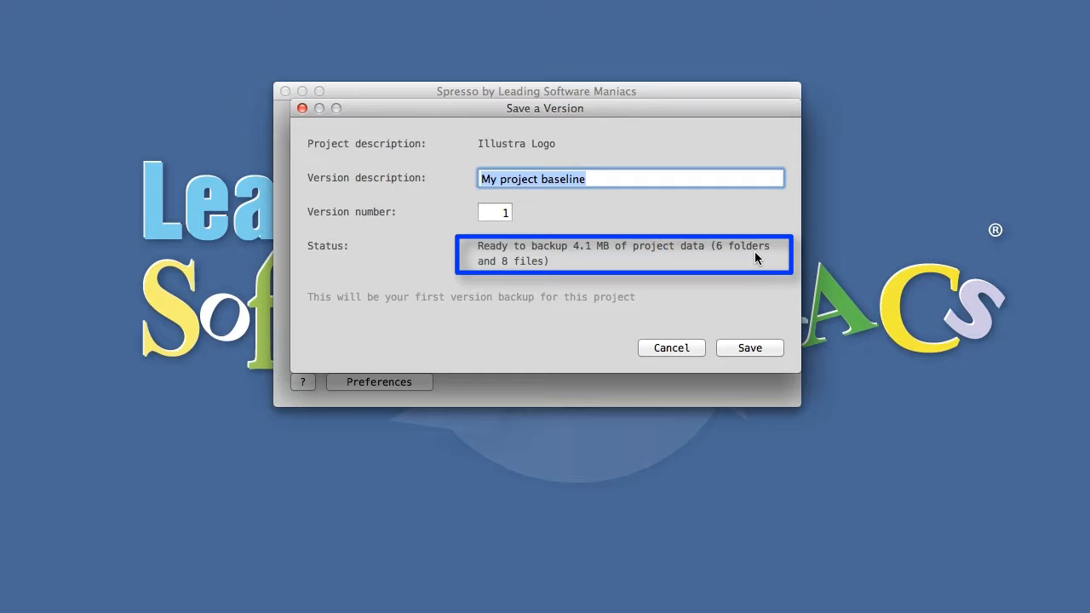
pyautogui.click(749, 346)
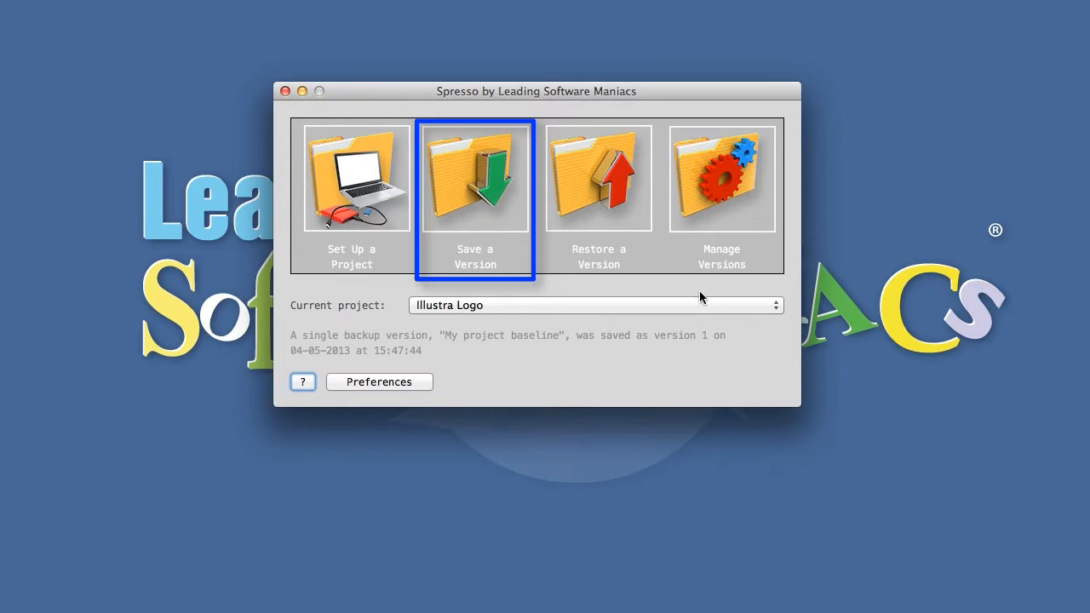
# Save another backup of the project as version 2 with the description "First major milestone".
pyautogui.click(515, 191)
pyautogui.click(524, 179)
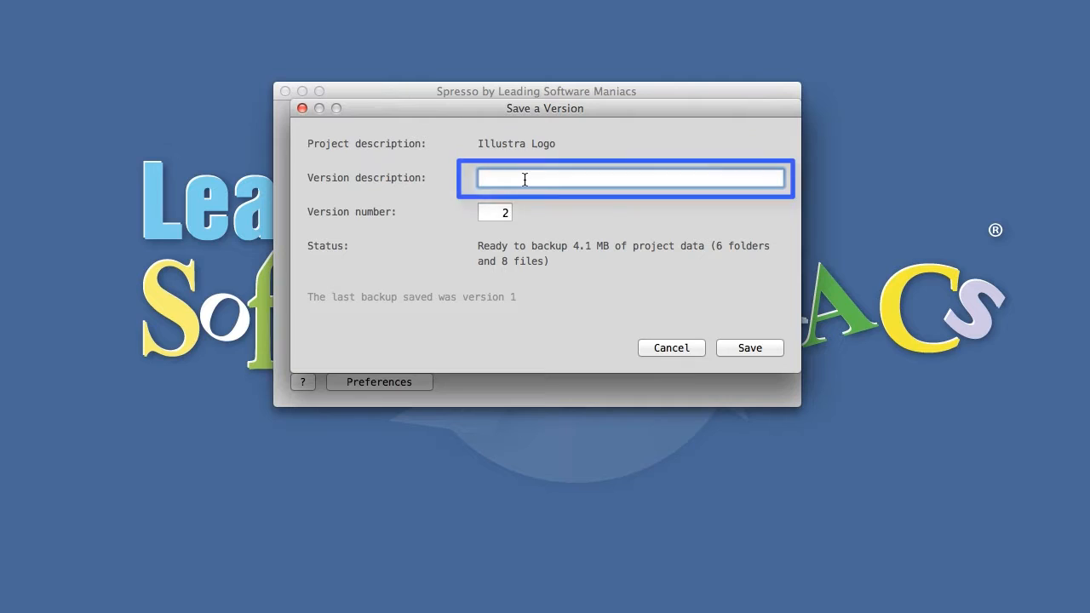
pyautogui.write('First major milestone')
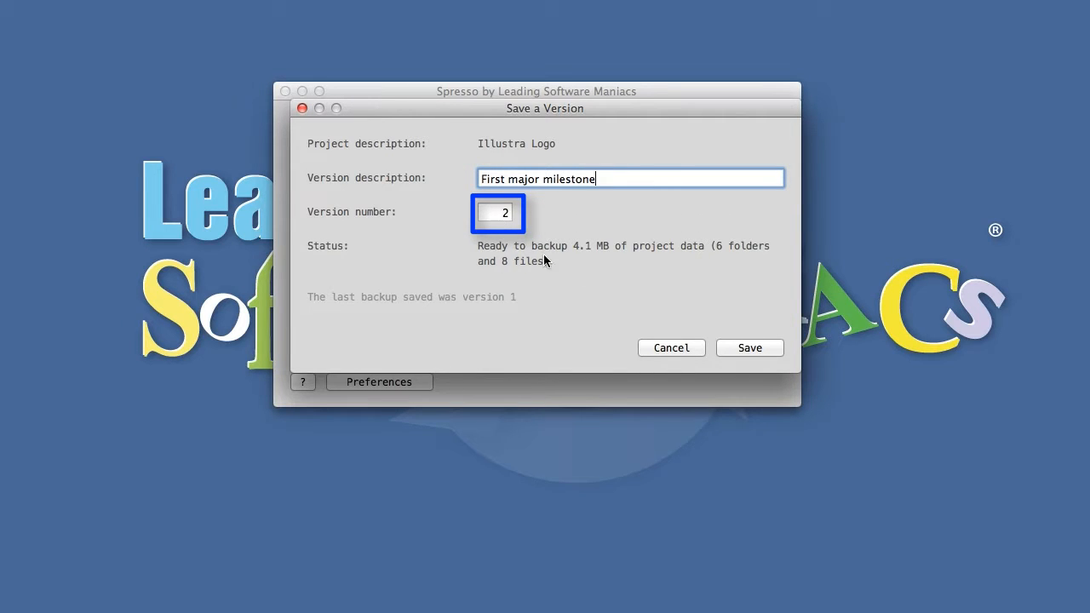
pyautogui.click(750, 347)
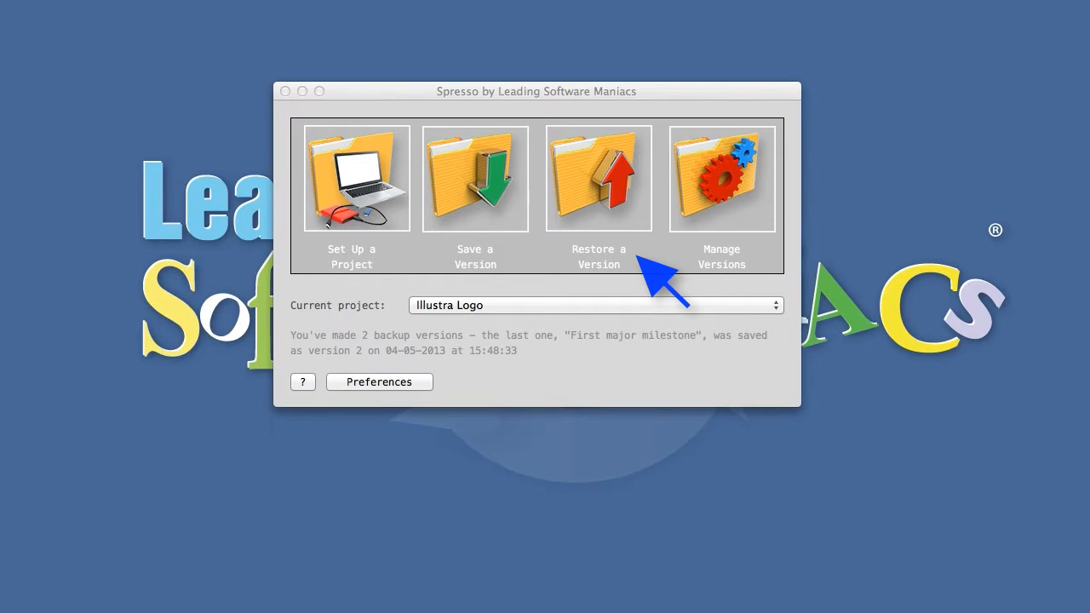
# In Finder, move the Exports folder inside the Illustra Logo project folder to the Trash.
pyautogui.moveTo(2, 207); pyautogui.dragTo(321, 212)
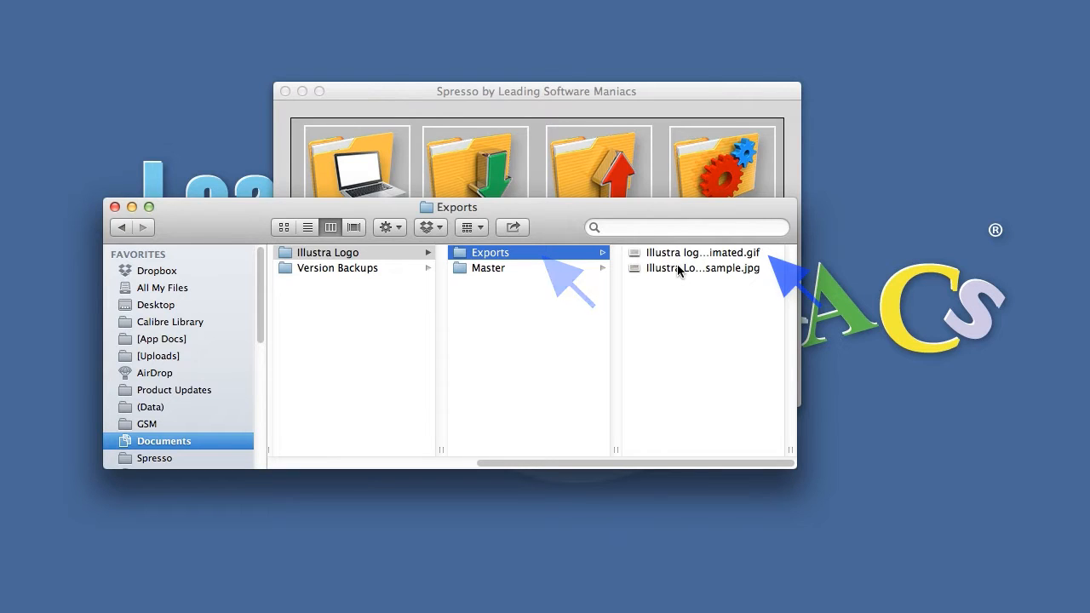
pyautogui.rightClick(496, 256)
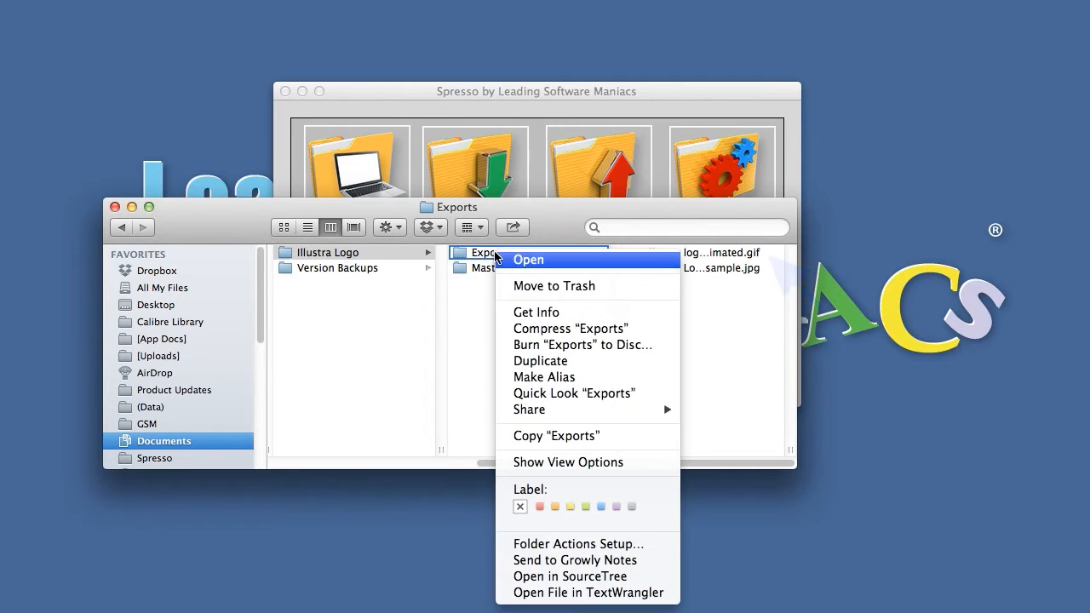
pyautogui.click(567, 287)
pyautogui.moveTo(562, 212); pyautogui.dragTo(0, 298)
# In Spresso, restore the "First major milestone" version over the current work, with a recovery copy of the project assets made first.
pyautogui.click(638, 185)
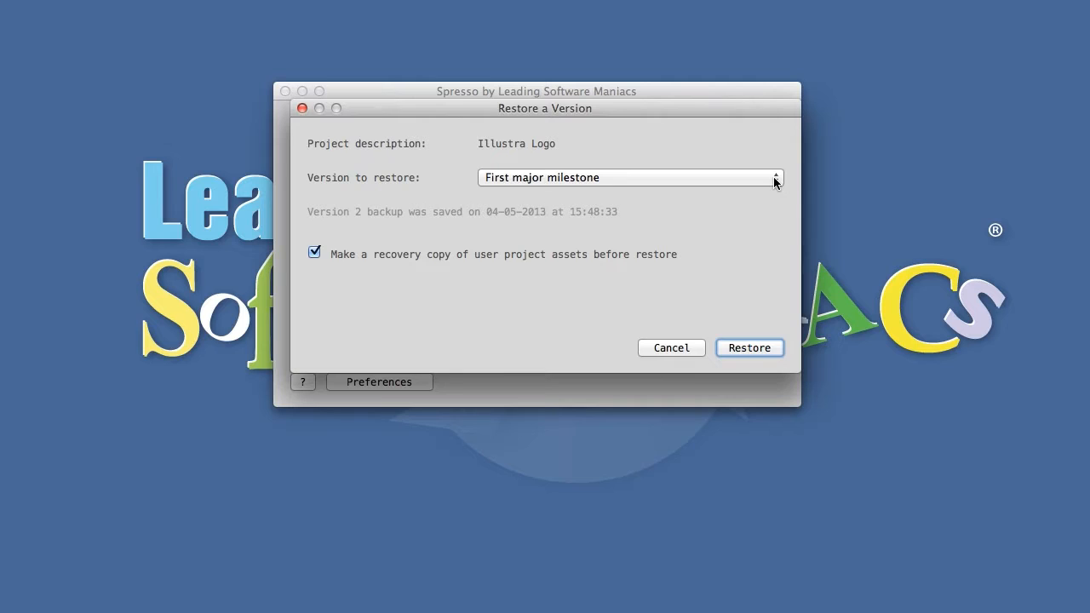
pyautogui.click(772, 179)
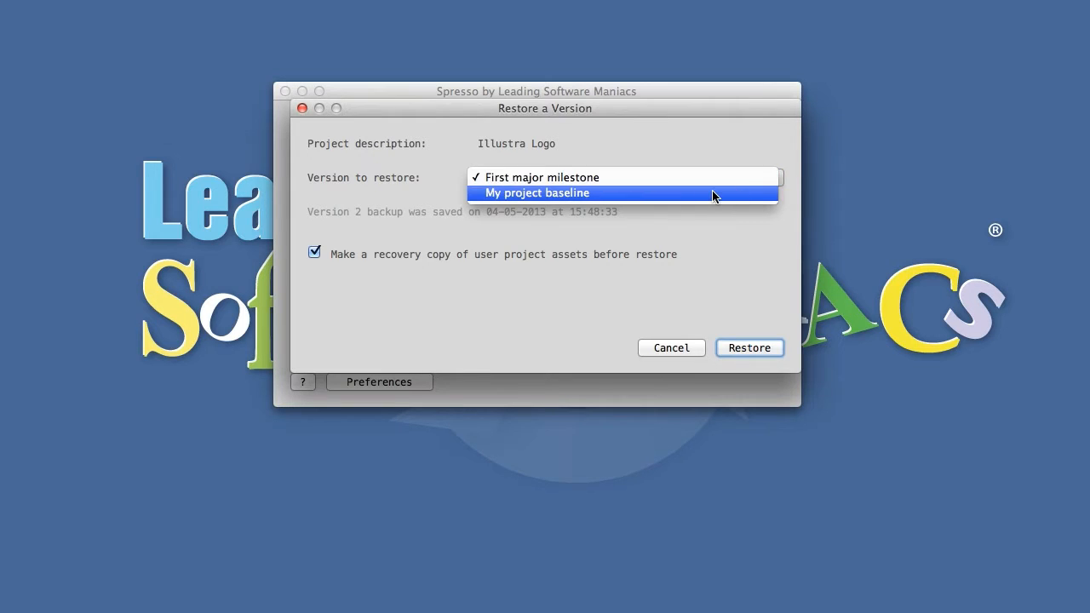
pyautogui.click(659, 177)
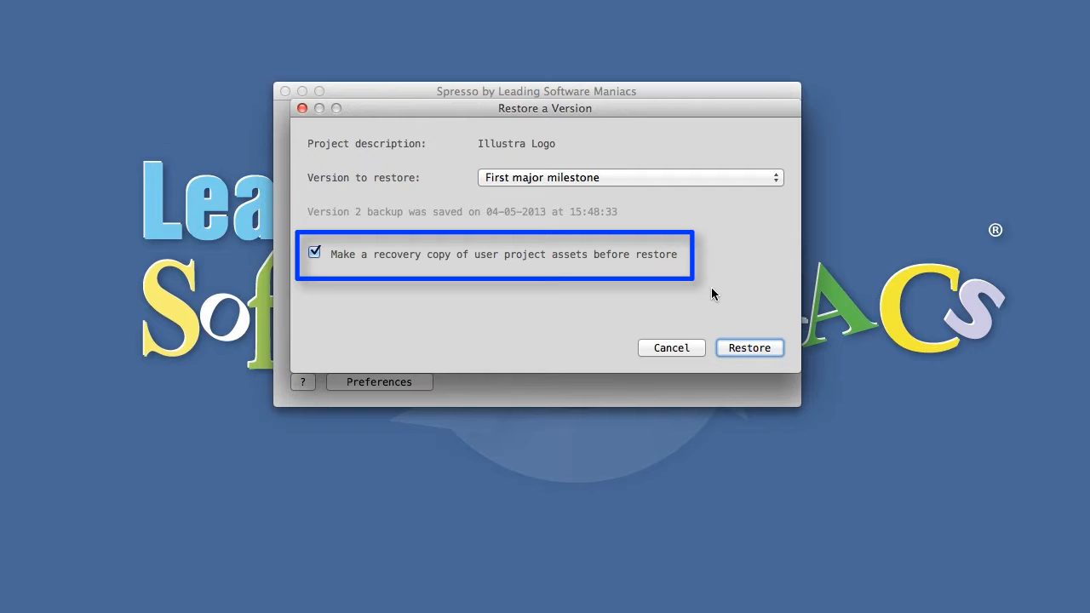
pyautogui.click(756, 349)
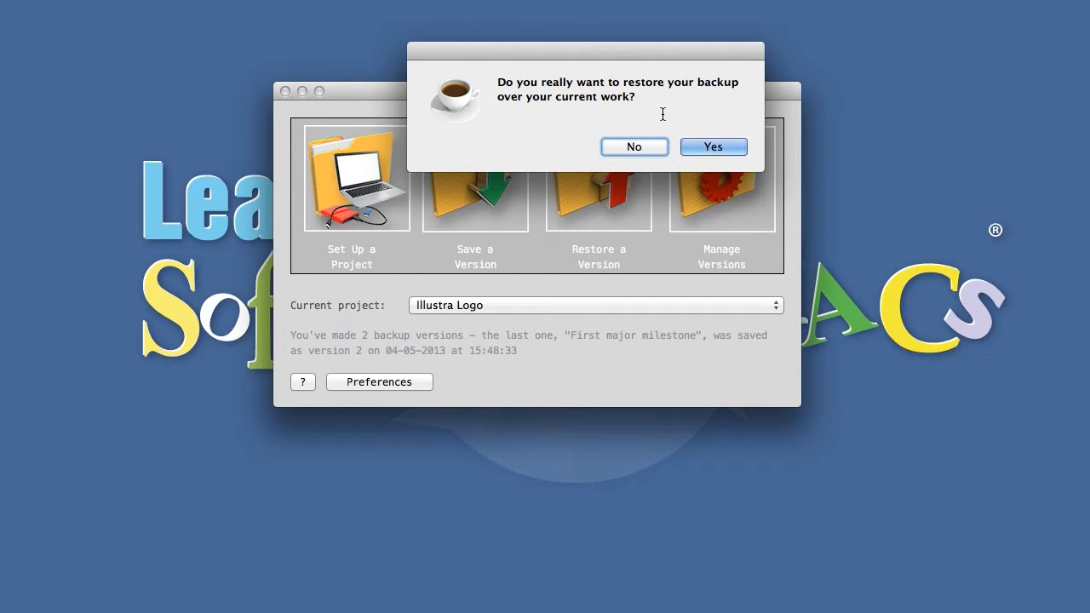
pyautogui.click(712, 146)
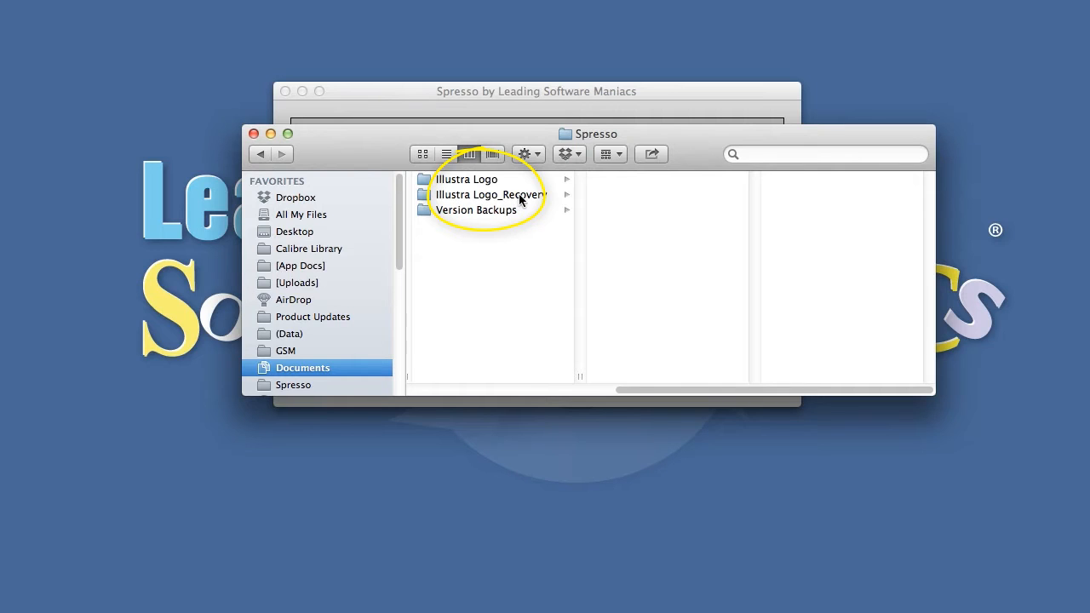
# In Finder, examine the contents of the Exports folder inside the restored Illustra Logo project folder.
pyautogui.click(452, 183)
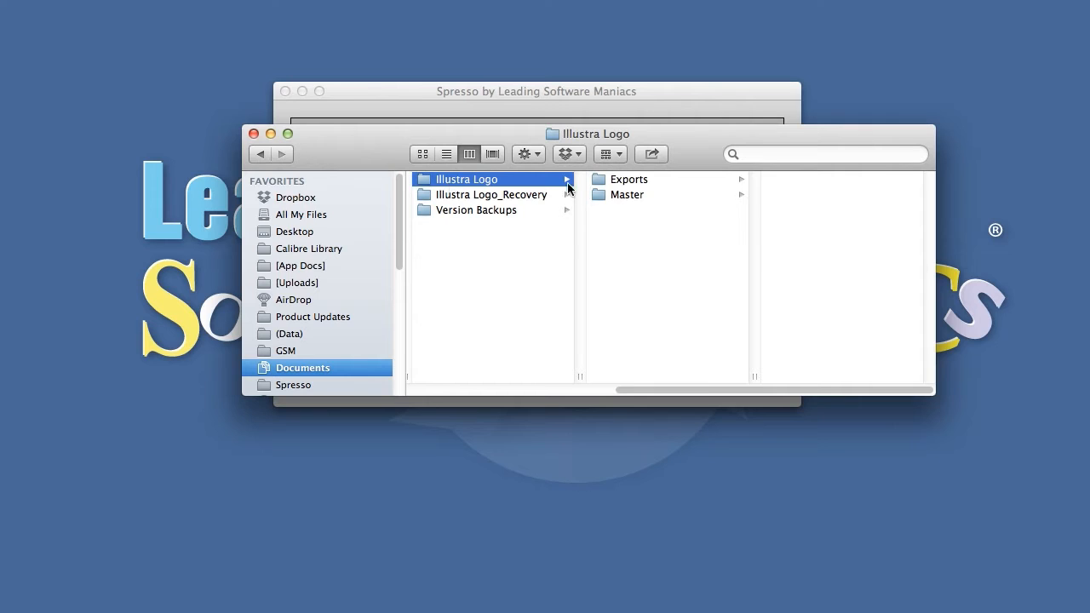
pyautogui.click(626, 179)
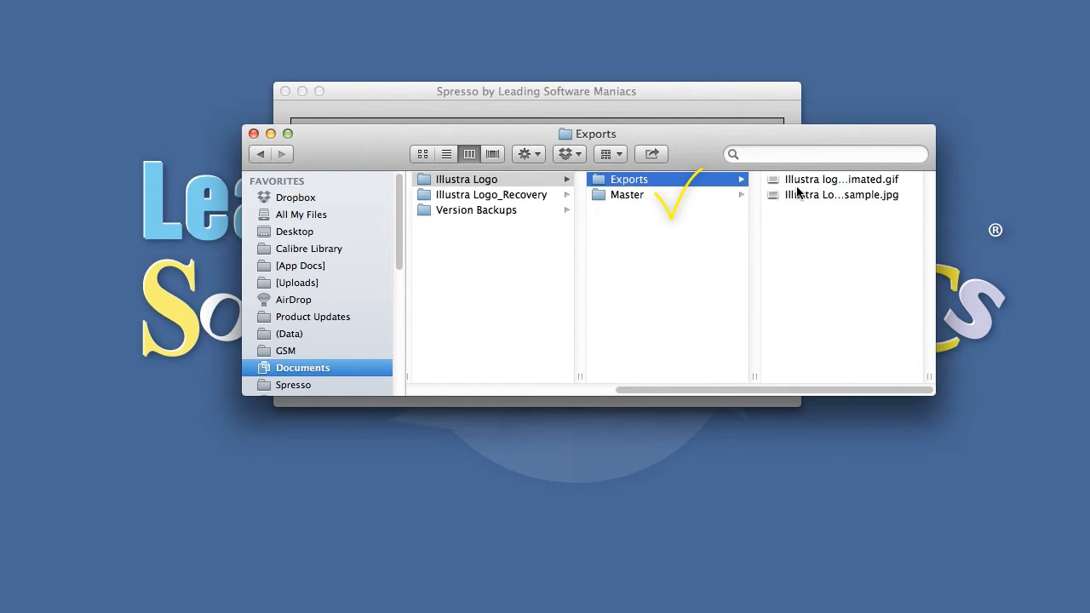